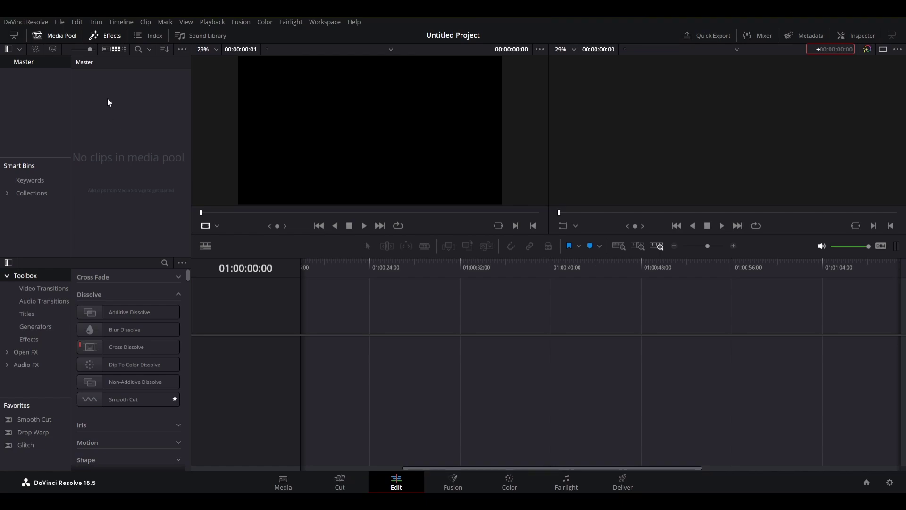
Step: Create Timeline 1 with custom settings at a vertical 1080 x 1920 resolution
click(65, 37)
click(65, 37)
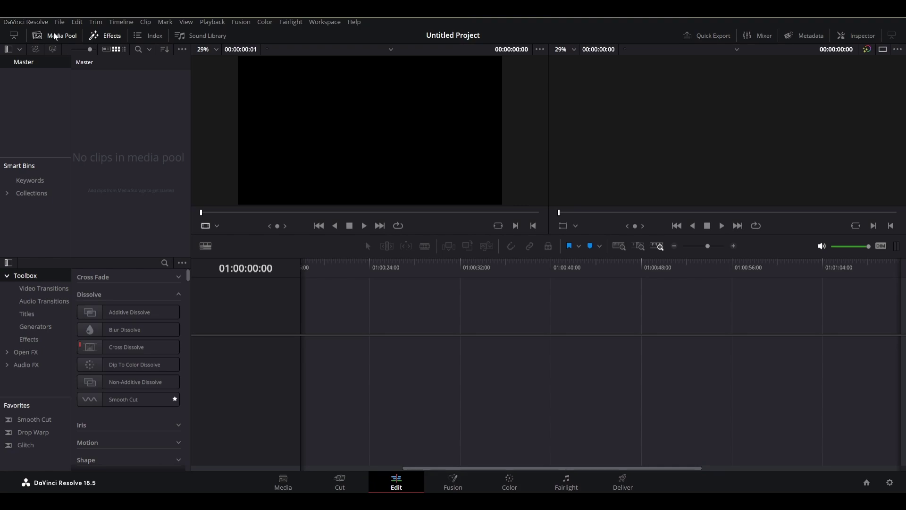
right_click(136, 173)
mouse_move(221, 178)
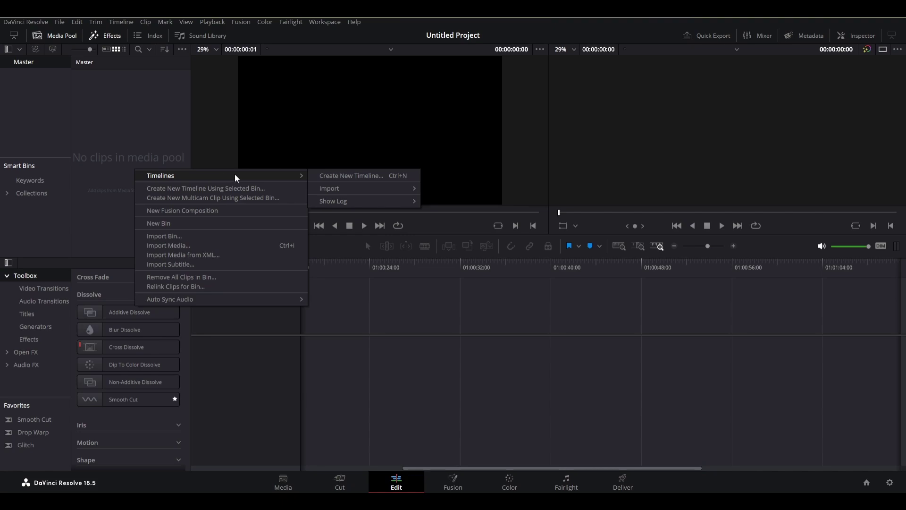
click(371, 176)
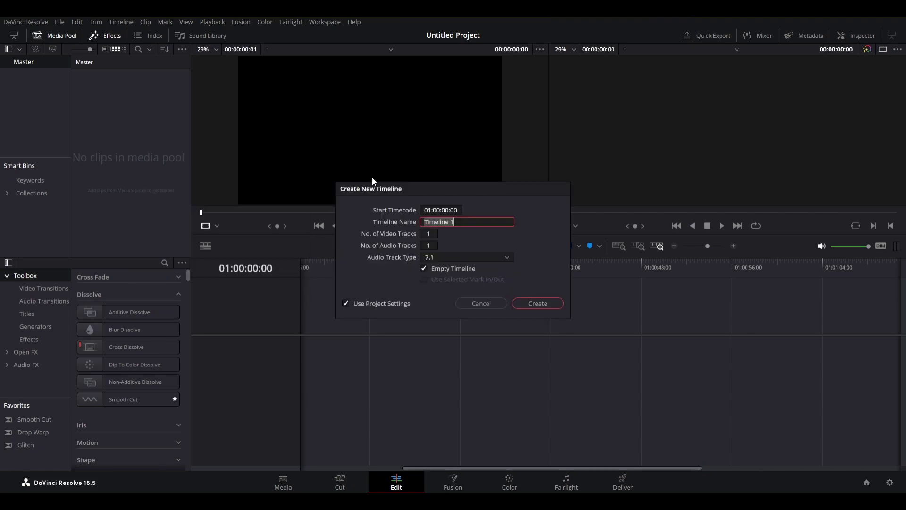
click(347, 304)
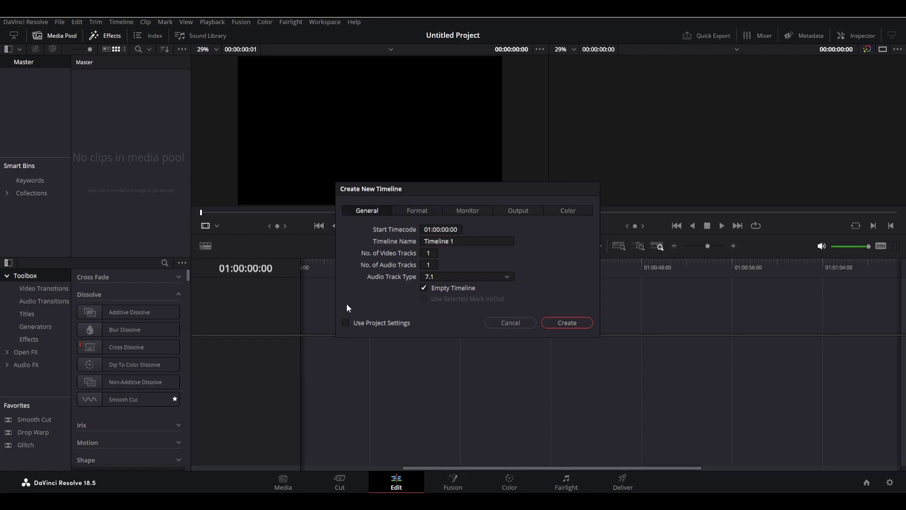
click(425, 211)
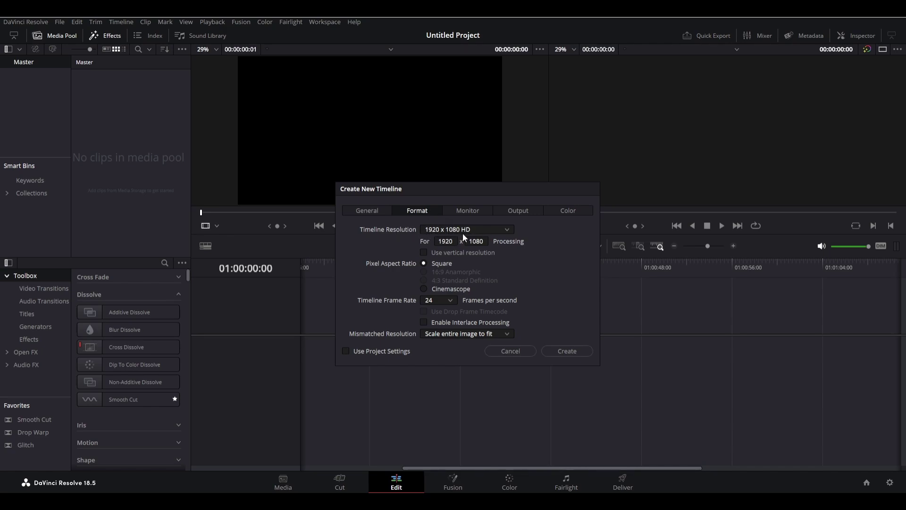
click(453, 242)
text(1080)
key(Tab)
text(1920)
click(569, 350)
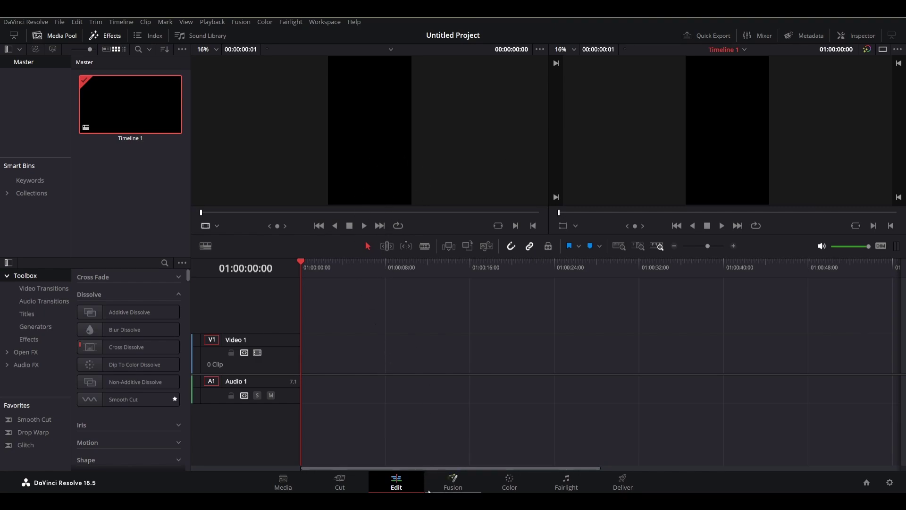
mouse_move(423, 501)
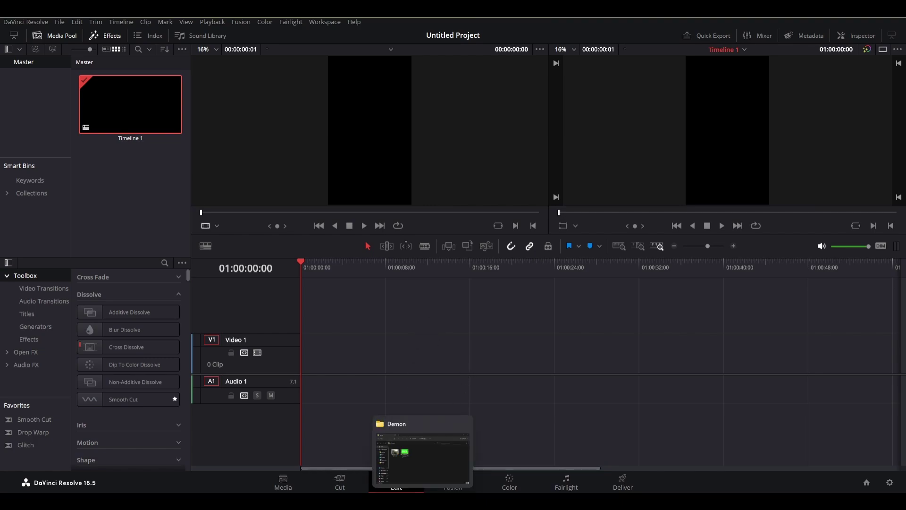
click(429, 430)
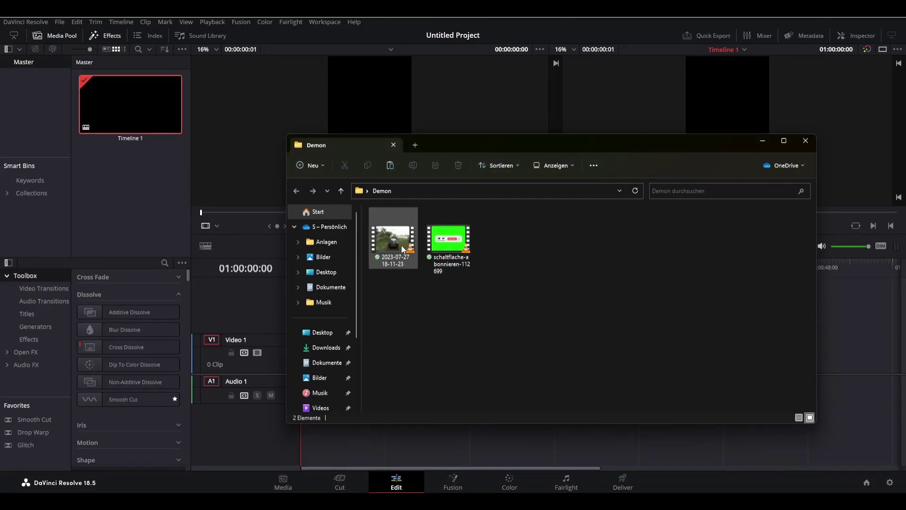
drag(401, 249, 135, 197)
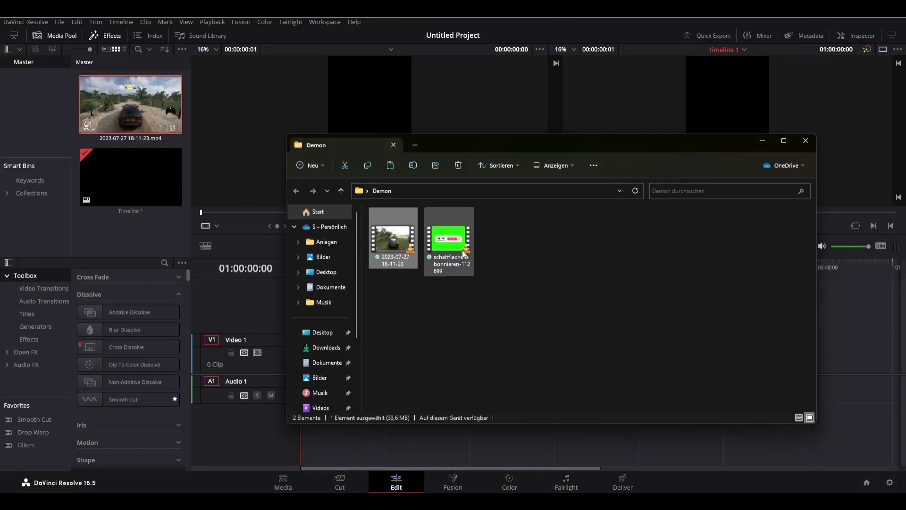
drag(463, 253, 132, 208)
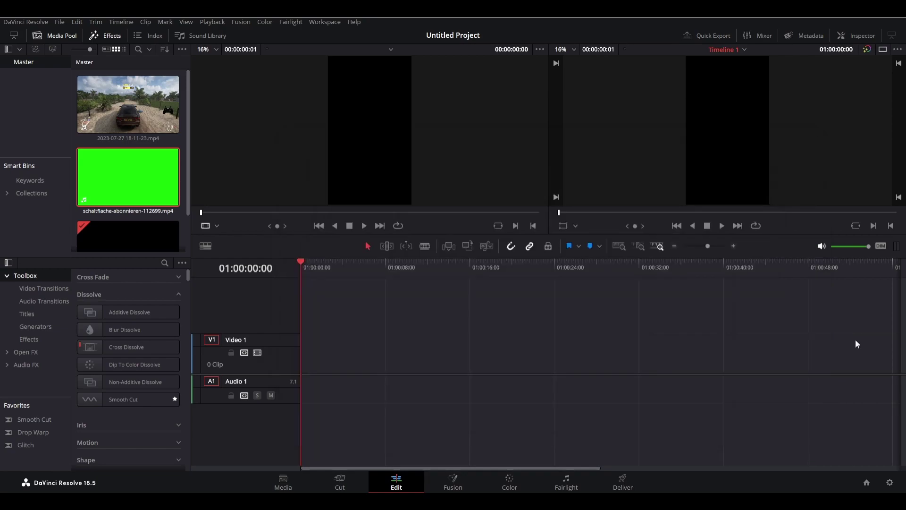
click(855, 339)
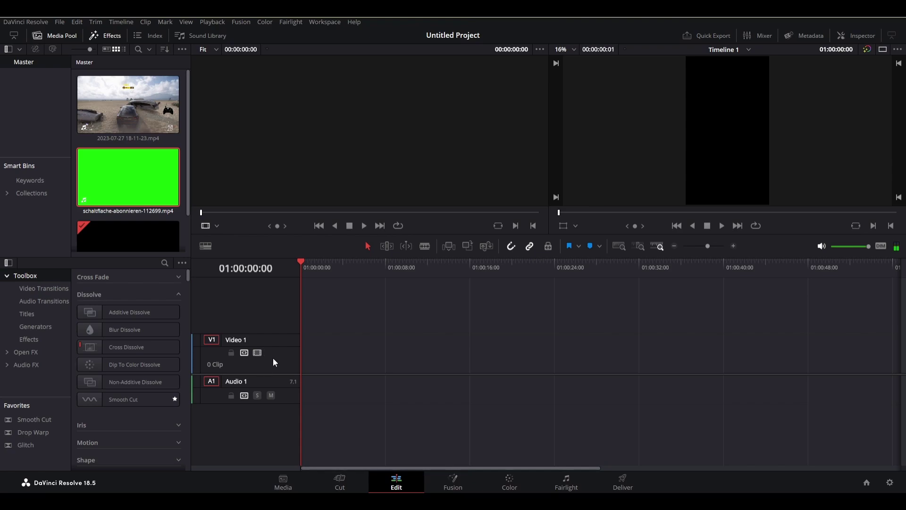
Step: Place the gameplay clip with Audio 1 and 2 muted, and the subscribe clip on Video 2
drag(128, 104, 298, 366)
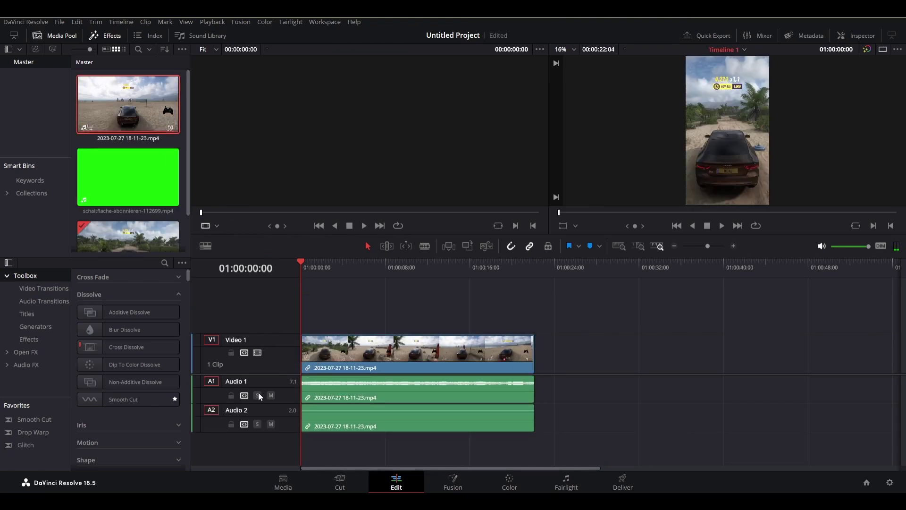
click(271, 396)
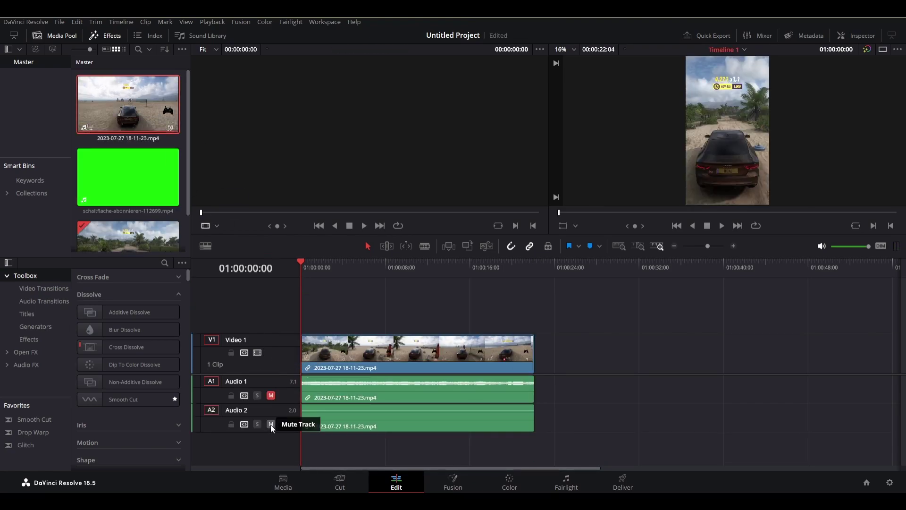
click(270, 424)
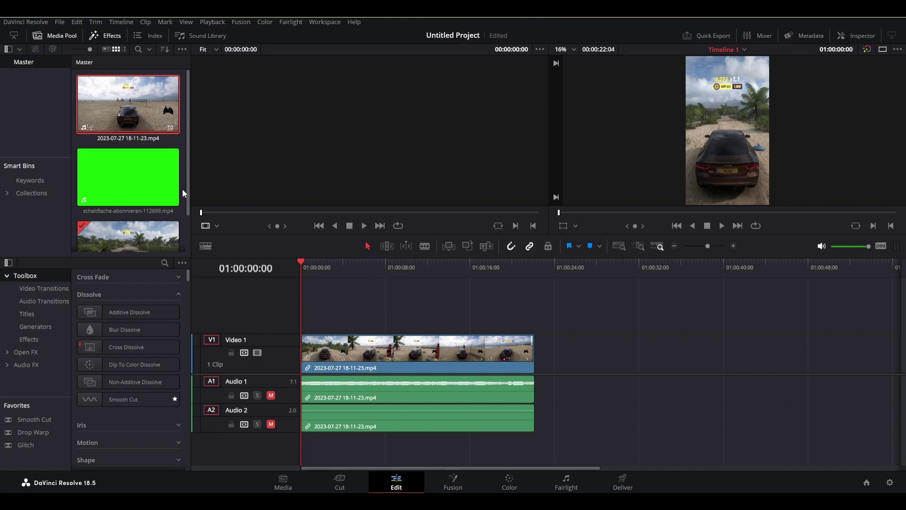
mouse_move(128, 179)
mouse_down()
mouse_move(403, 459)
mouse_move(337, 462)
mouse_up()
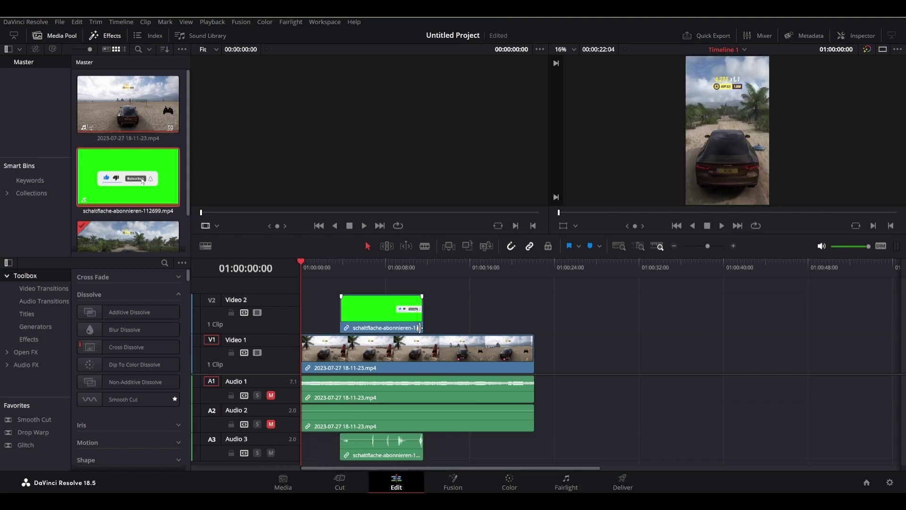
Step: Preview the subscribe clip at 01:00:07:13 and the gameplay at 01:00:13:14
click(380, 268)
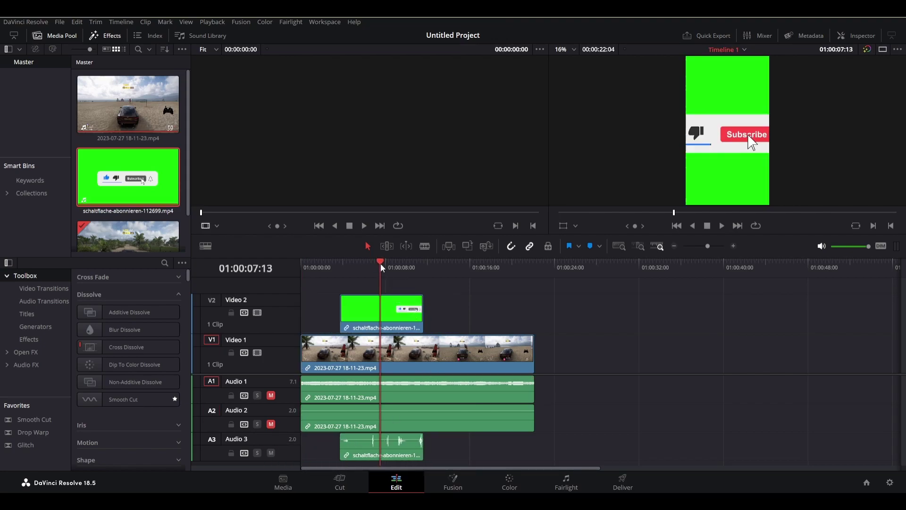
click(354, 362)
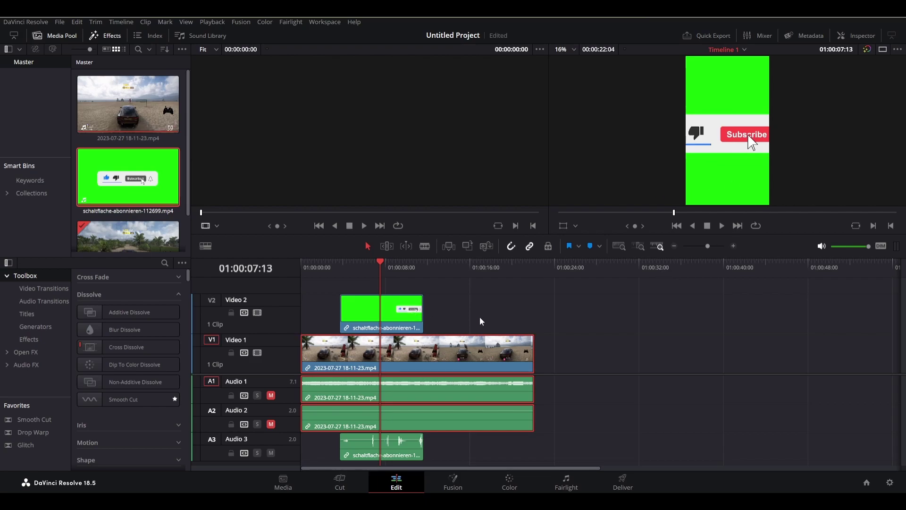
click(444, 267)
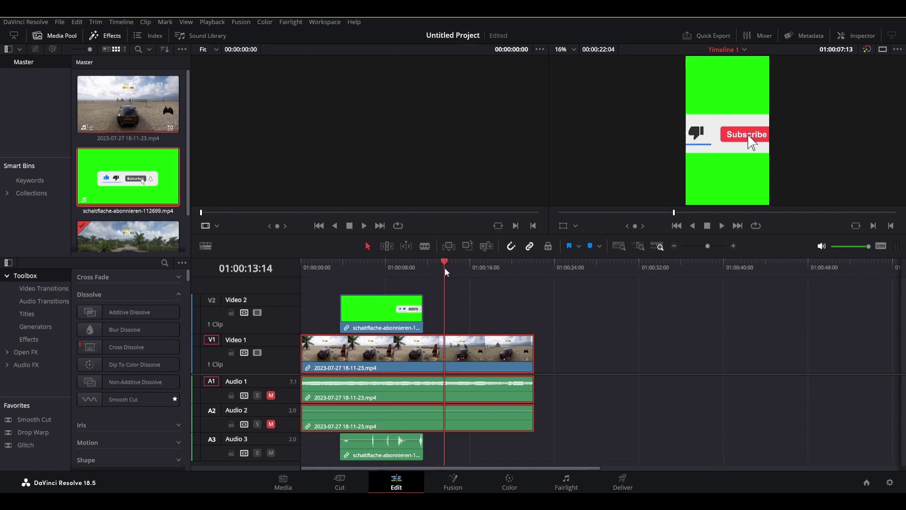
Step: Set the gameplay clip's Inspector Position X to 6.000 and Zoom to 0.760
click(861, 35)
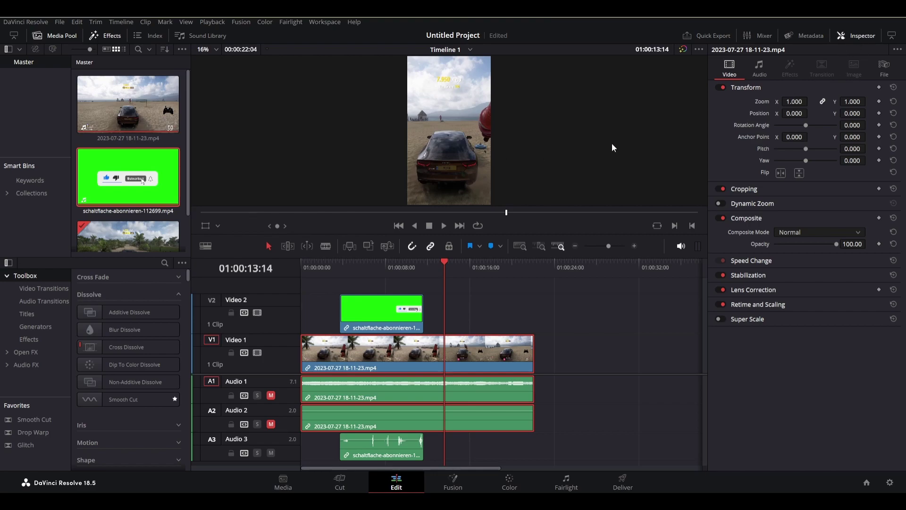
mouse_move(444, 260)
mouse_down()
mouse_move(454, 267)
mouse_move(446, 270)
mouse_up()
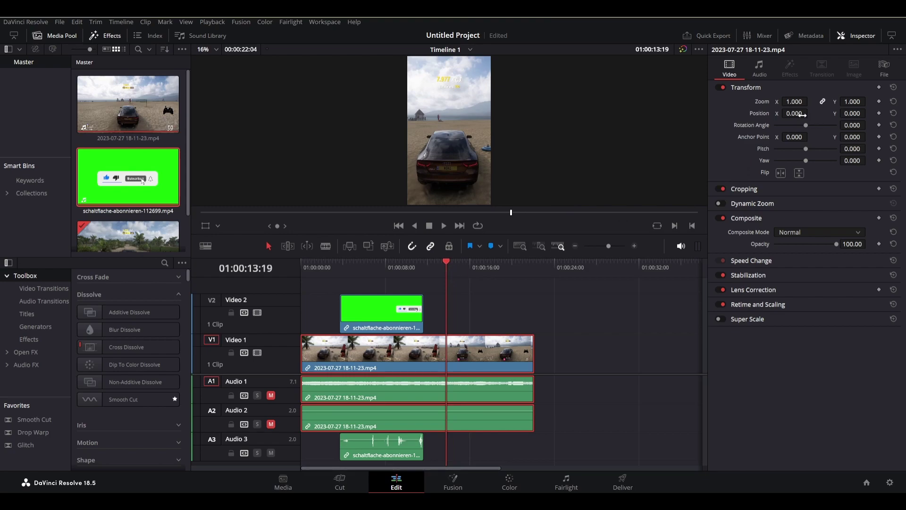
drag(798, 112, 811, 113)
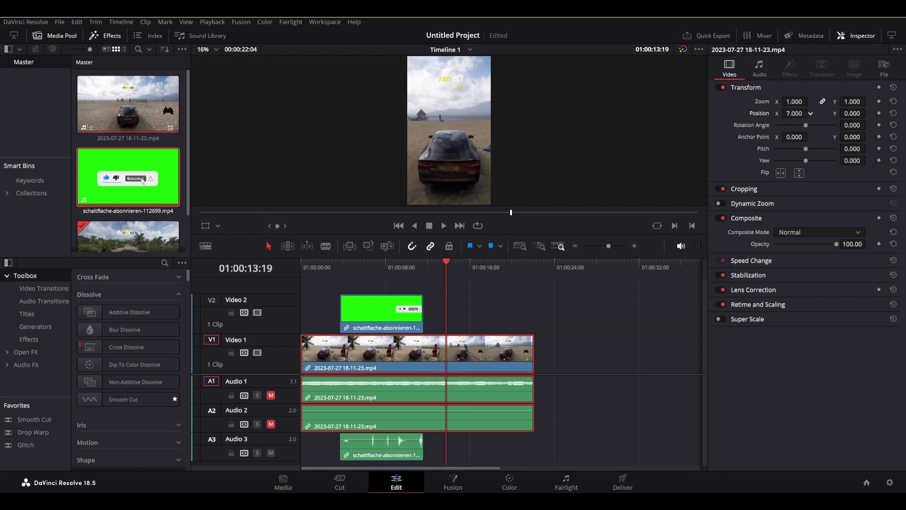
drag(811, 113, 653, 82)
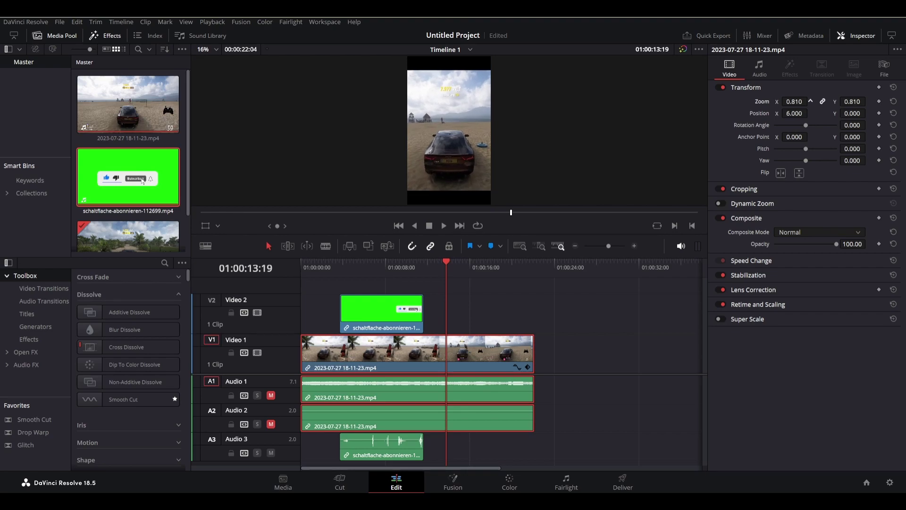
drag(794, 101, 610, 115)
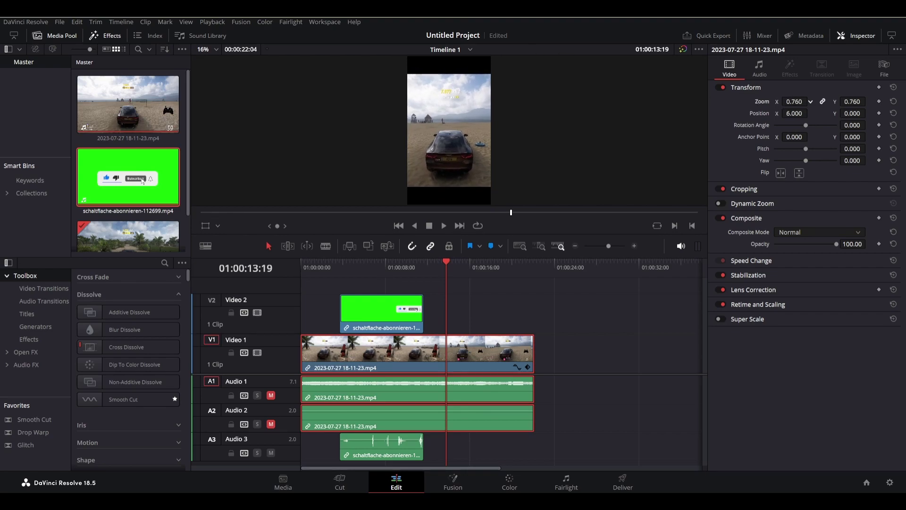
click(385, 266)
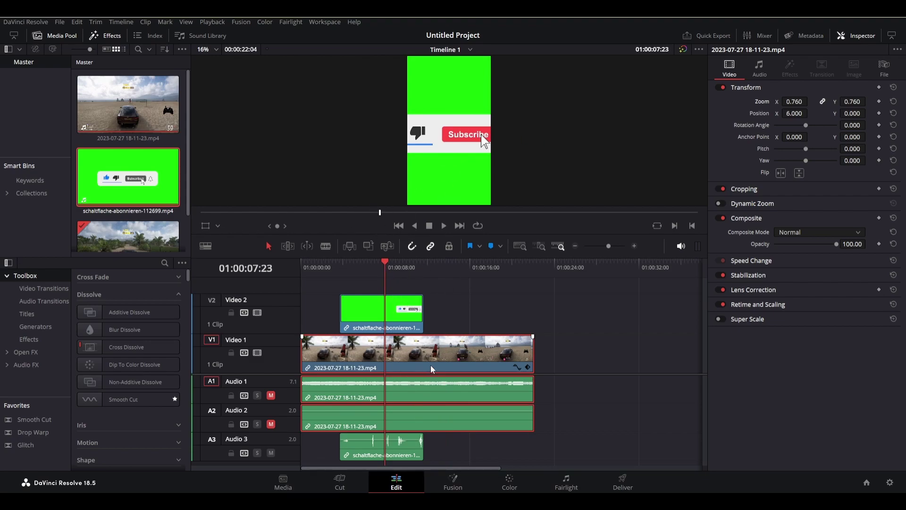
Step: Add a Delta Keyer in Fusion and sample the green background as its key colour
click(454, 484)
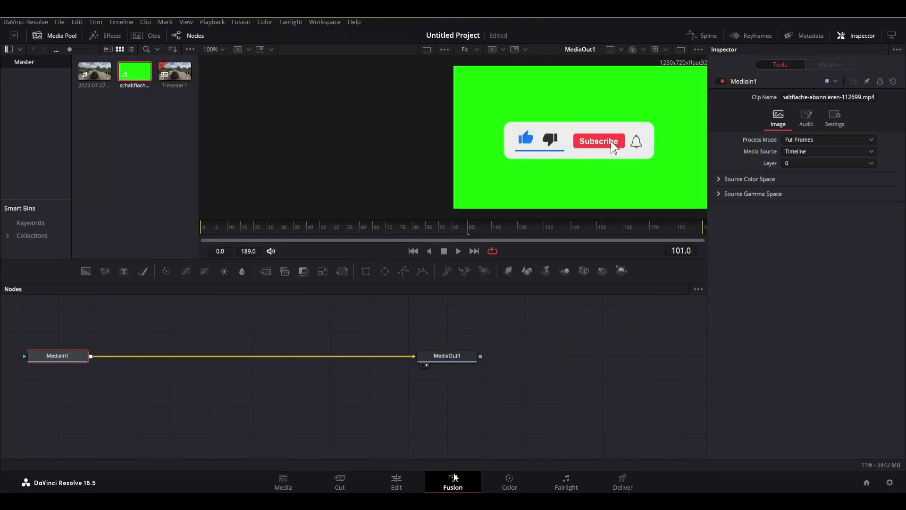
key(shift+space)
text(del)
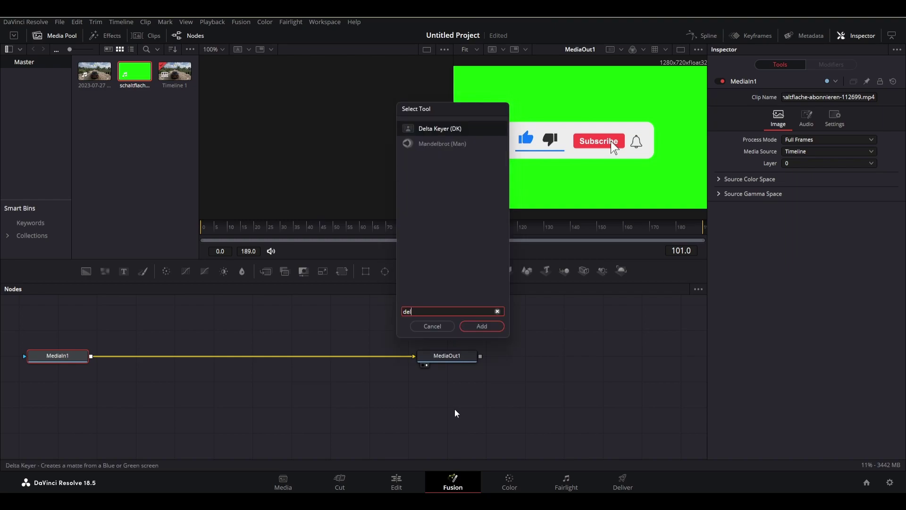
text(t)
click(438, 136)
click(472, 327)
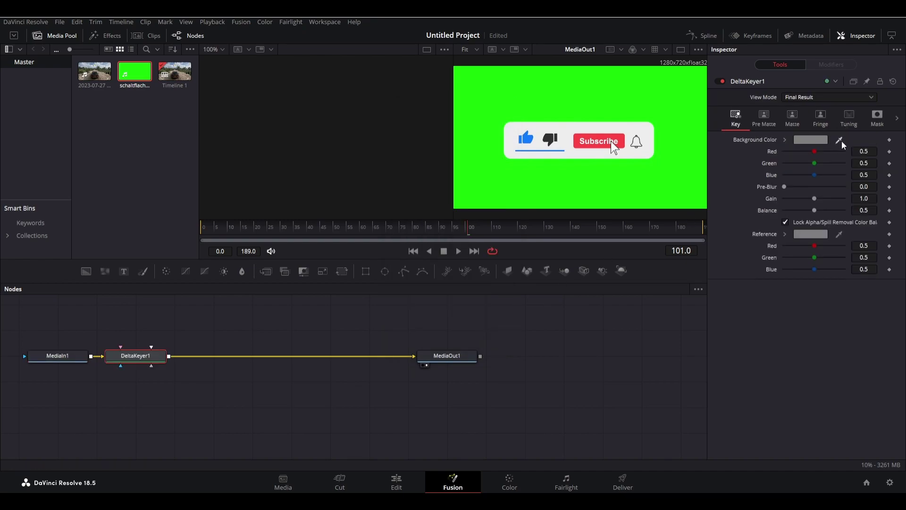
drag(843, 143, 616, 184)
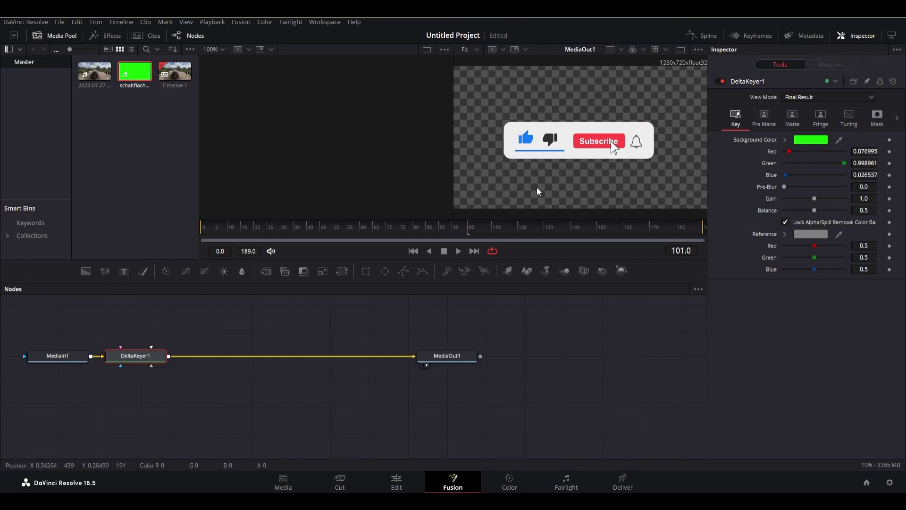
Step: Set the subscribe clip on V2 to Zoom 0.350 and Position Y -829
click(399, 491)
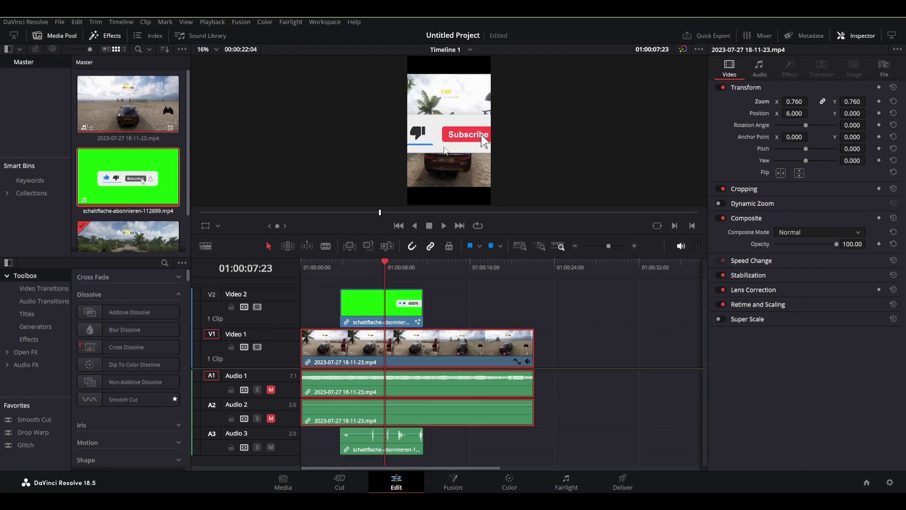
click(402, 315)
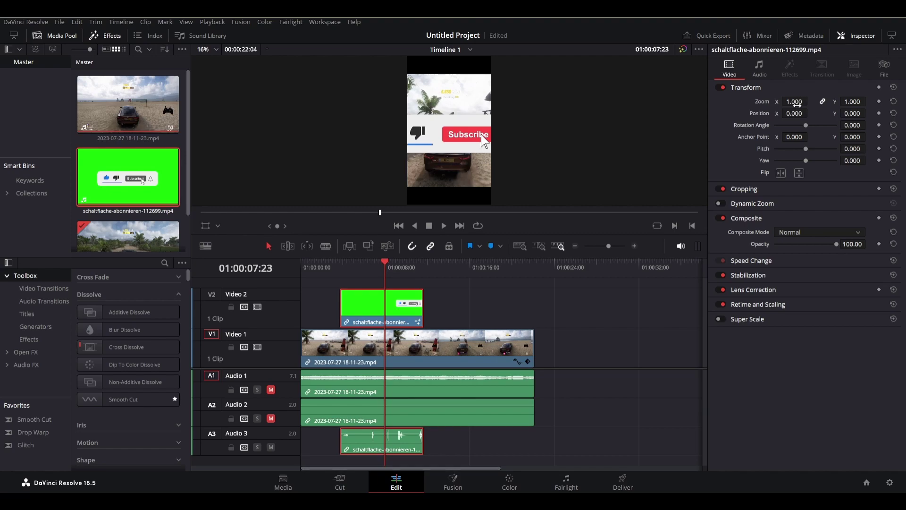
drag(798, 103, 810, 101)
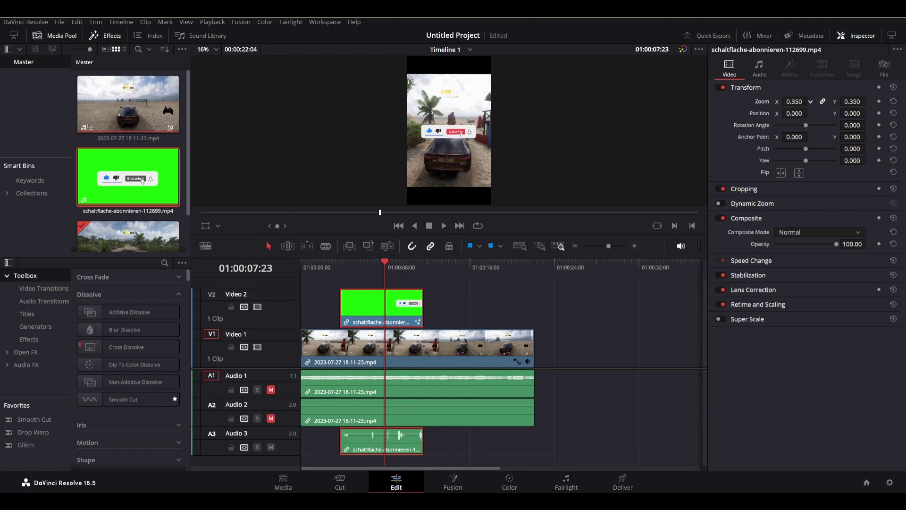
drag(852, 112, 849, 113)
text(-829.000)
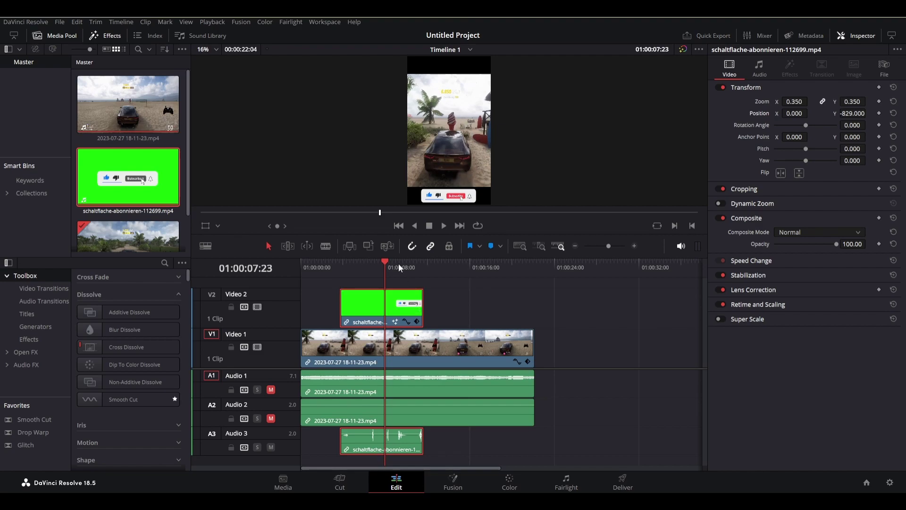
Step: Drop the subscribe clip's volume to -100 and play the timeline from the start
click(762, 69)
drag(822, 102, 754, 104)
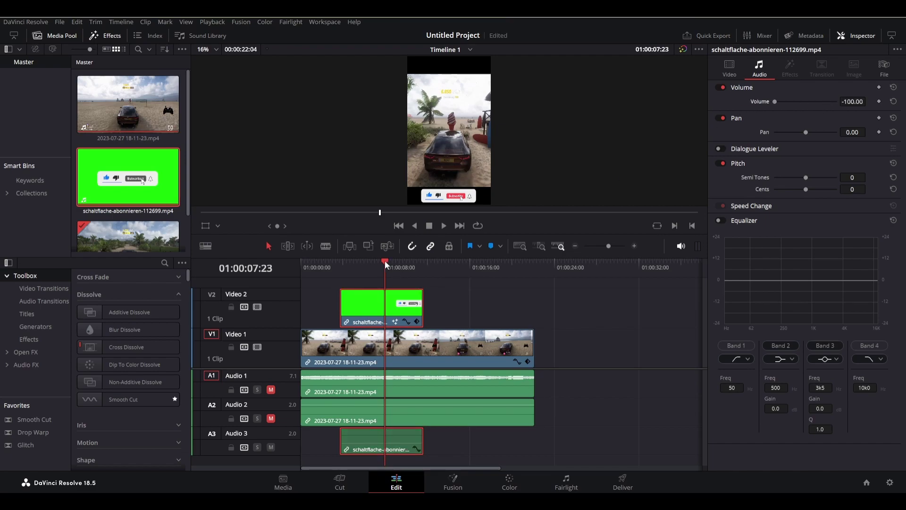
drag(385, 261, 307, 271)
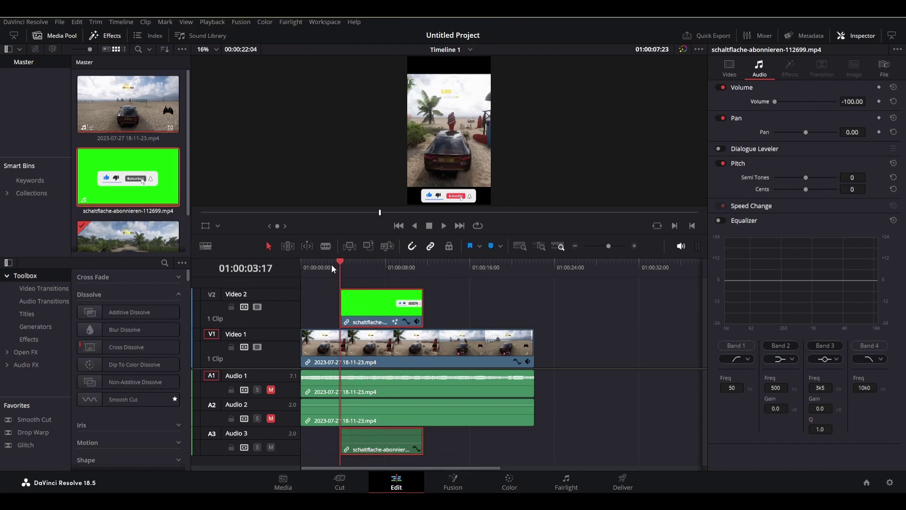
click(443, 224)
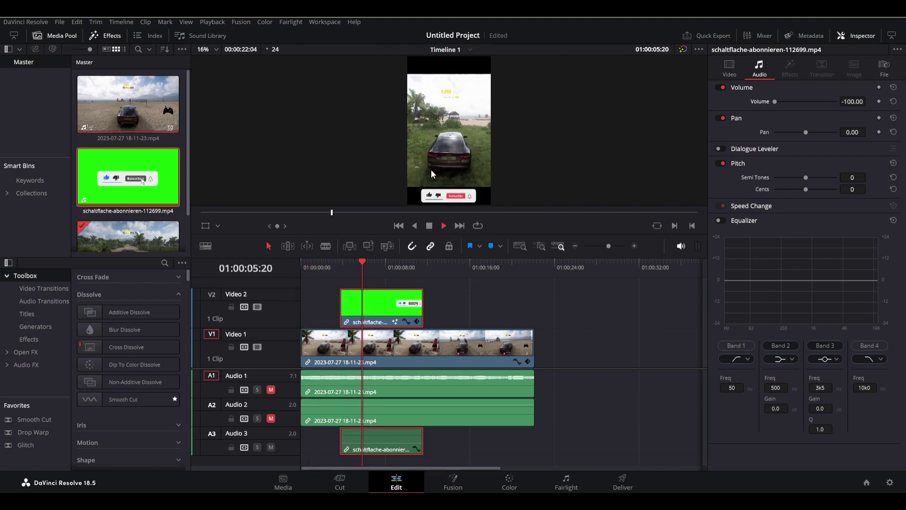
click(431, 225)
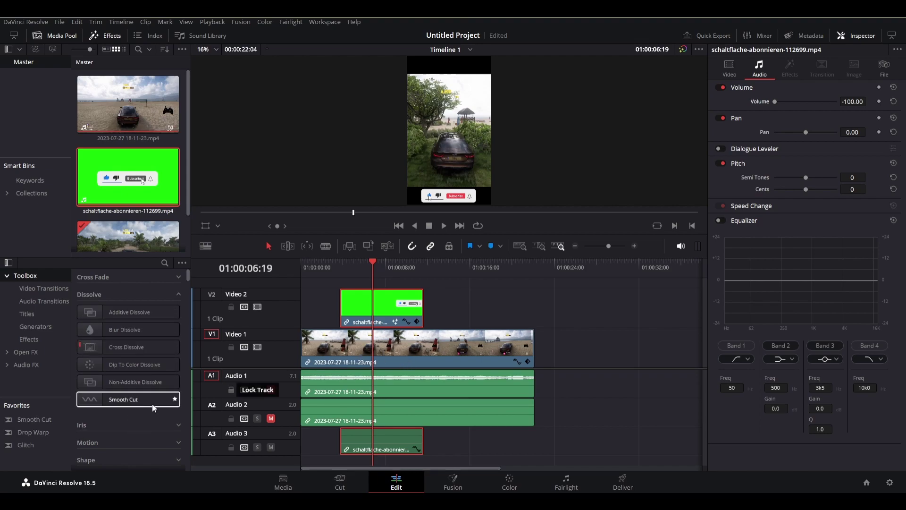
Step: Add a Text title reading TEST after the subscribe clip on V2
click(32, 314)
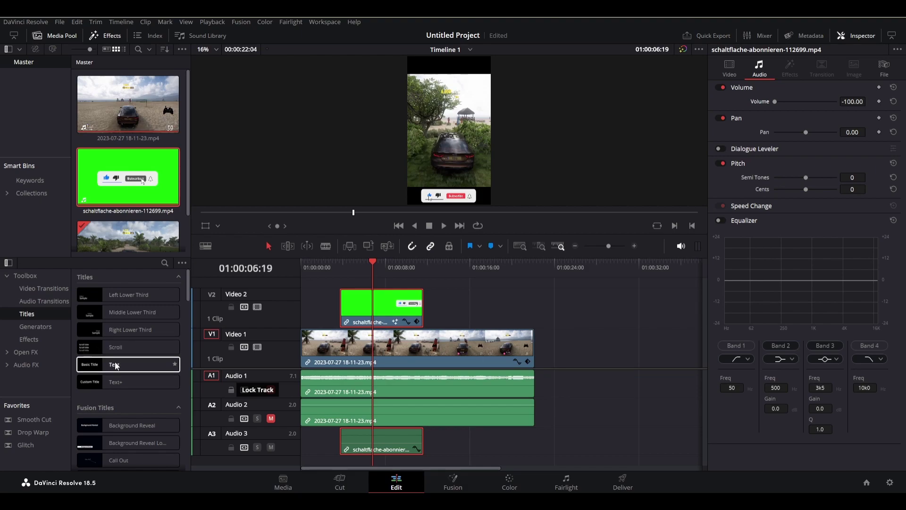
drag(114, 361, 450, 310)
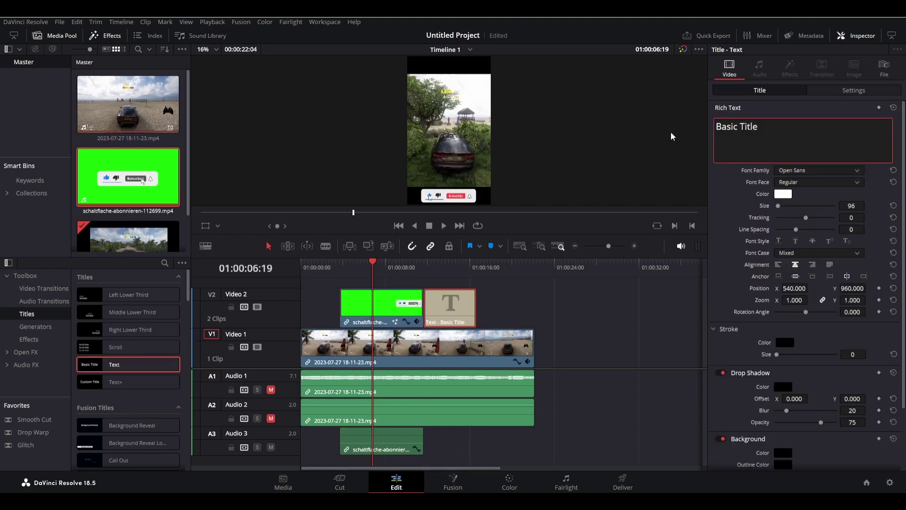
key(BackSpace)
key(BackSpace)
key(BackSpace)
key(BackSpace)
key(BackSpace)
key(BackSpace)
key(BackSpace)
key(BackSpace)
key(BackSpace)
text(EST)
Step: Raise the TEST title to Position Y 837 and rewind to the timeline start
click(461, 303)
click(451, 267)
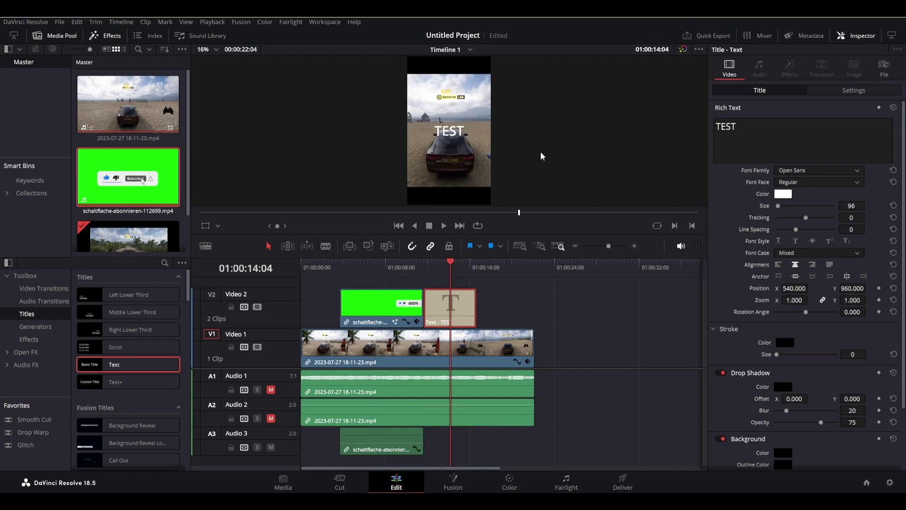
click(854, 91)
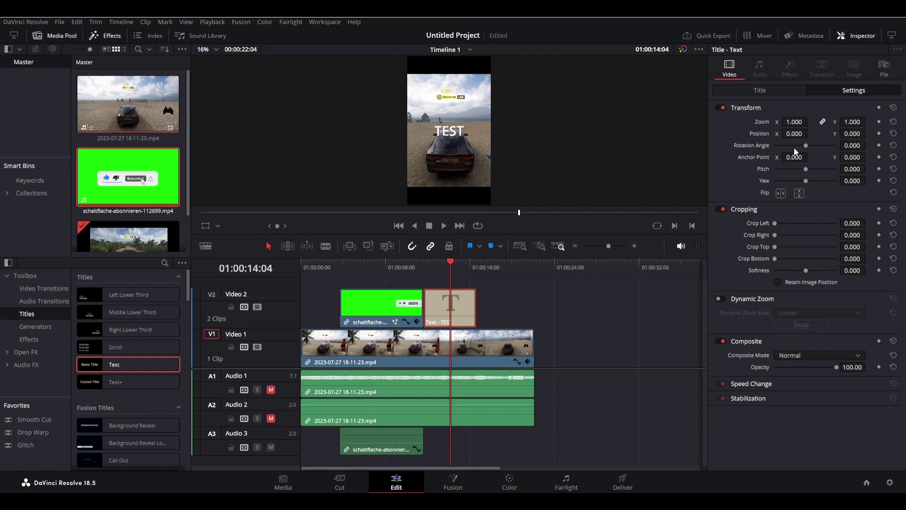
drag(854, 134, 624, 122)
click(766, 92)
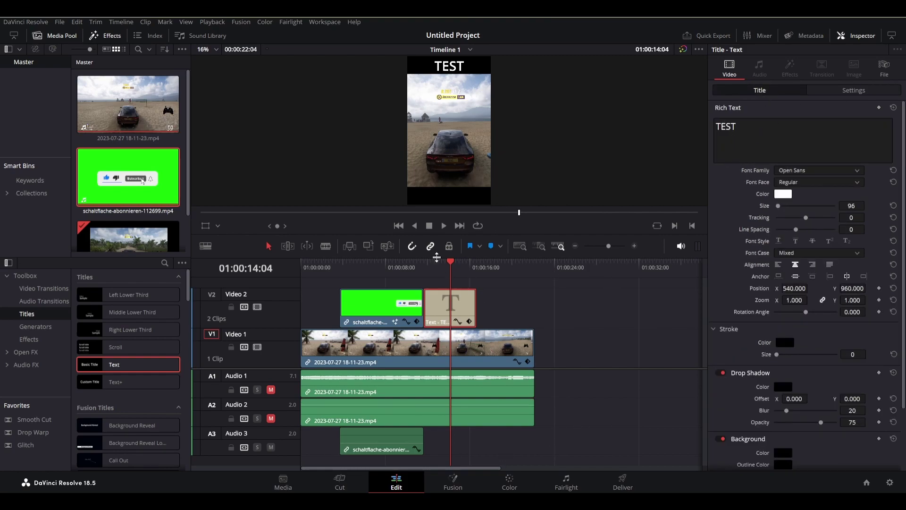
drag(451, 264, 300, 264)
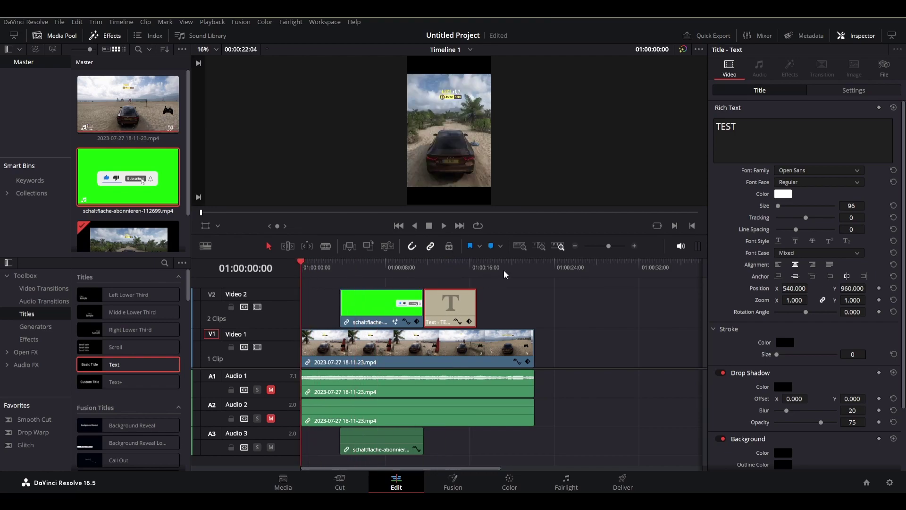
Step: Queue a YouTube 1080p render named Shorts and confirm its save destination
click(622, 484)
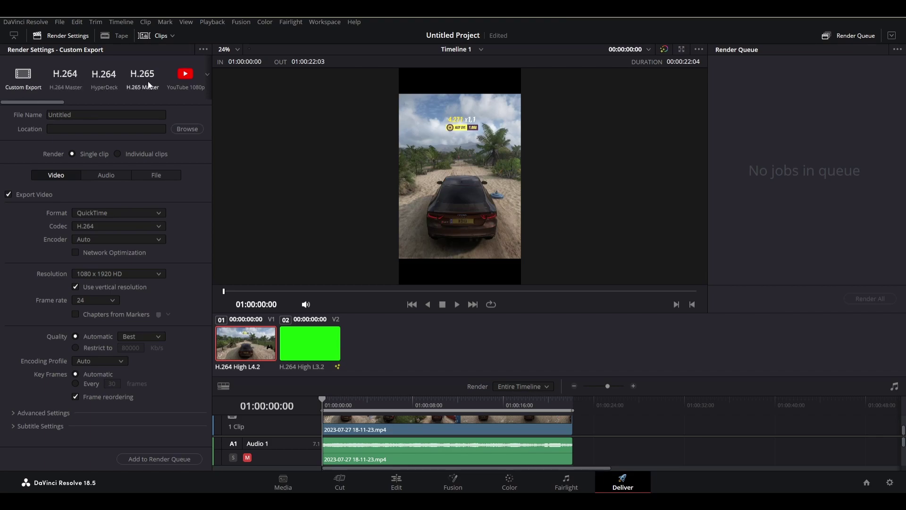
click(185, 80)
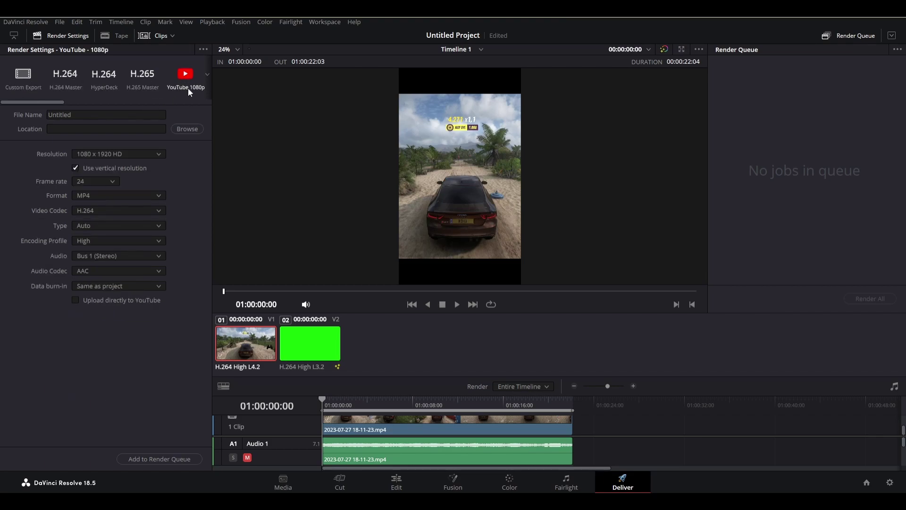
click(78, 115)
drag(86, 119, 45, 118)
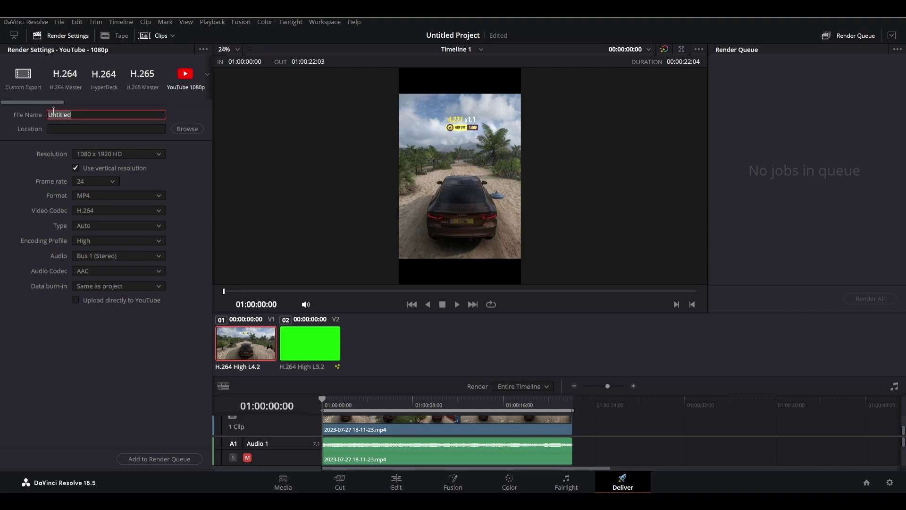
text(Shorts)
click(161, 459)
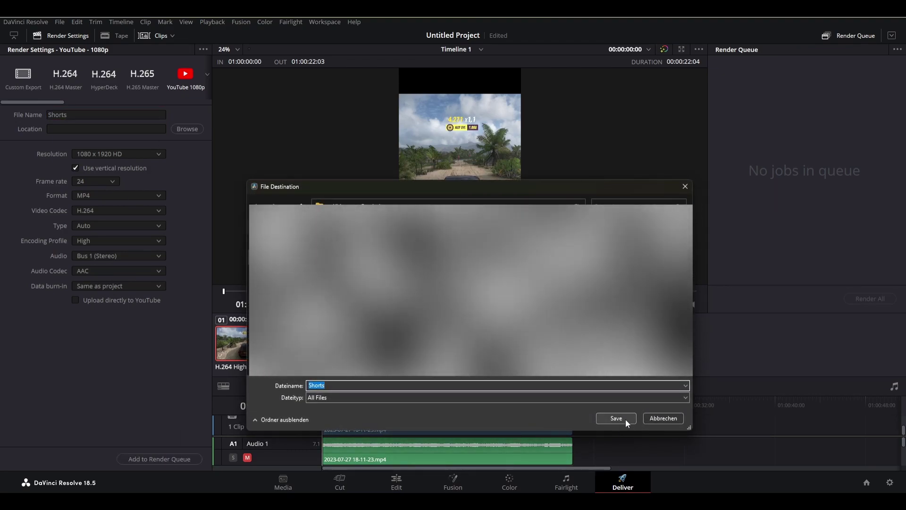
click(622, 417)
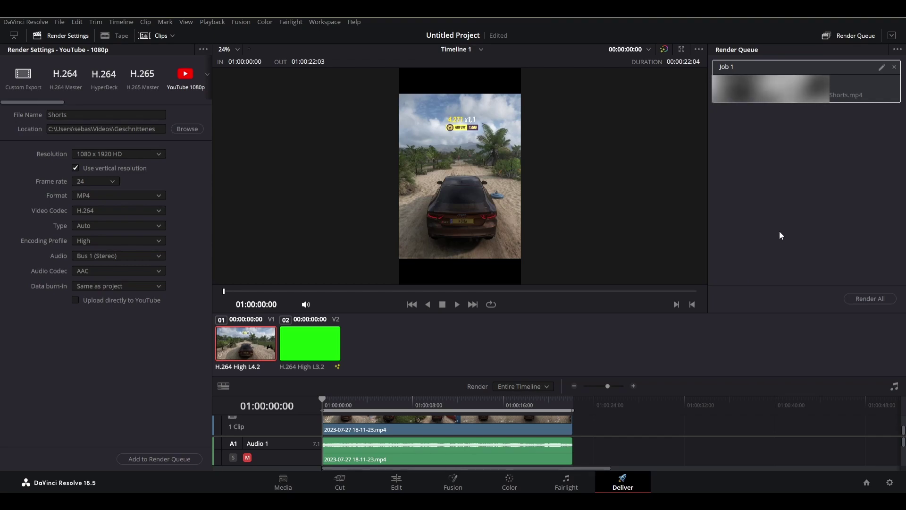
Step: Go back to the Edit page with the playhead near 01:00:05:22 on the overlay
click(397, 487)
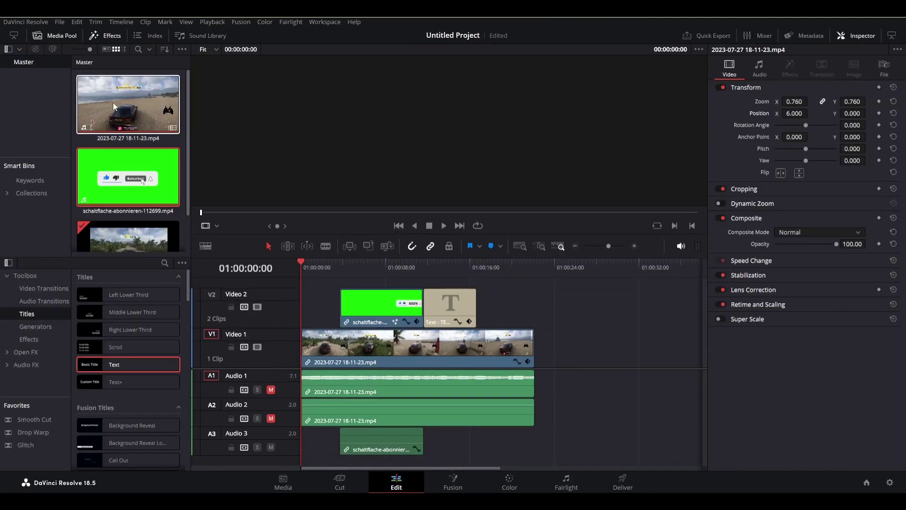
click(364, 274)
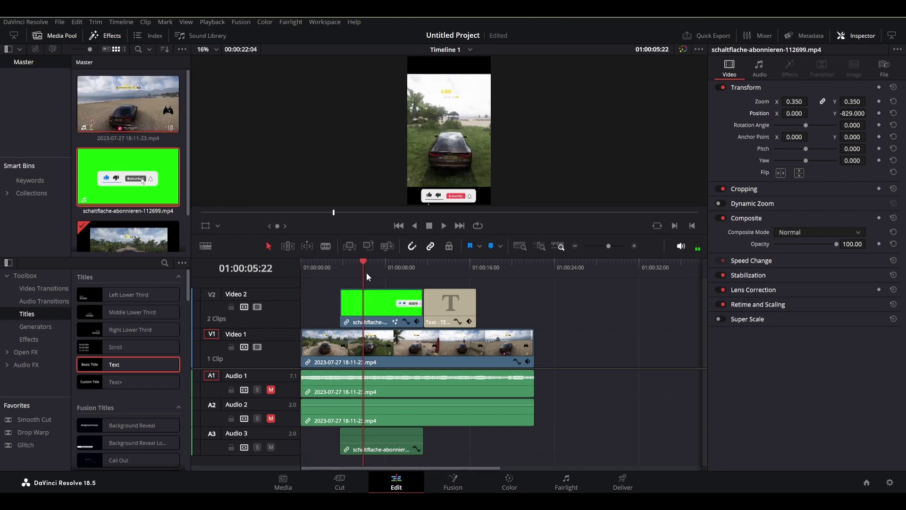